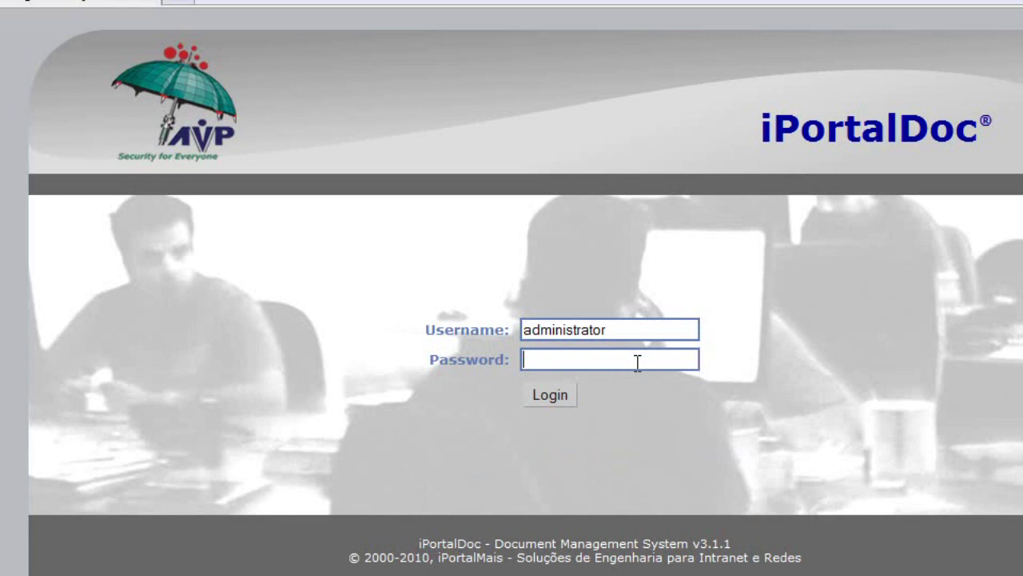
Step: Log into iPortalDoc with the administrator account password
text(••••)
key(Return)
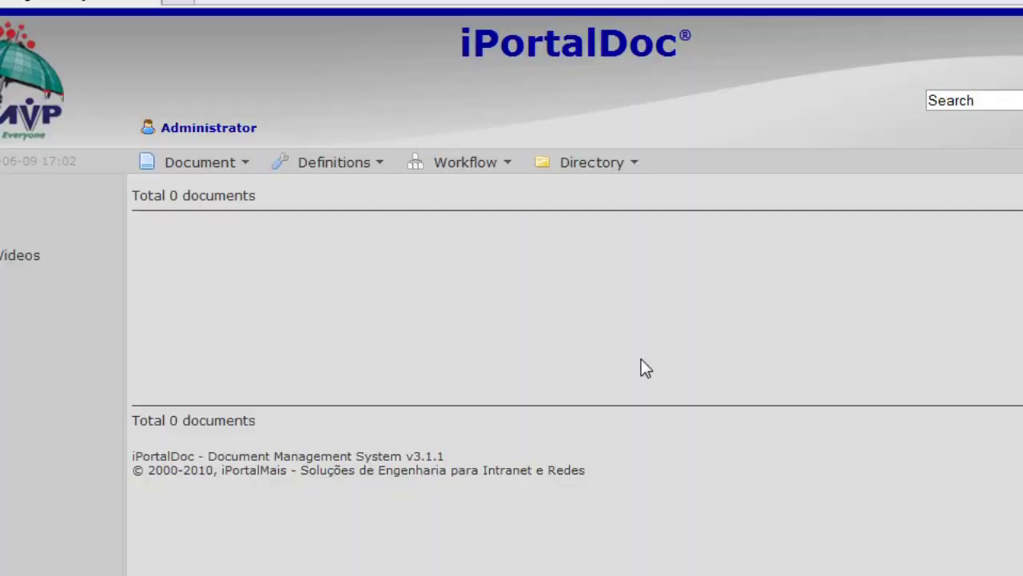
Step: Open Directory > Assoc.User and check which groups the Groups list offers
click(635, 164)
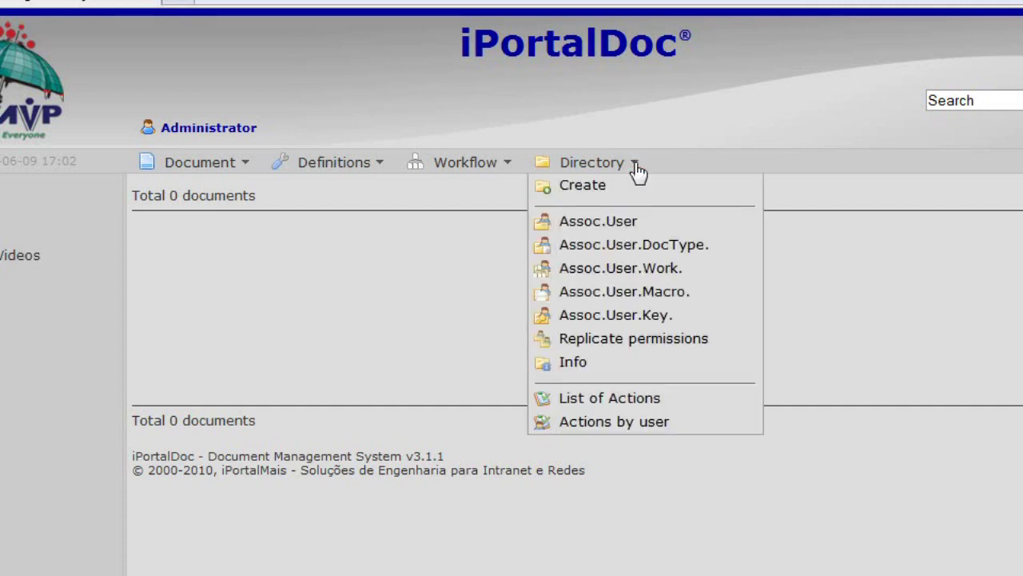
click(614, 223)
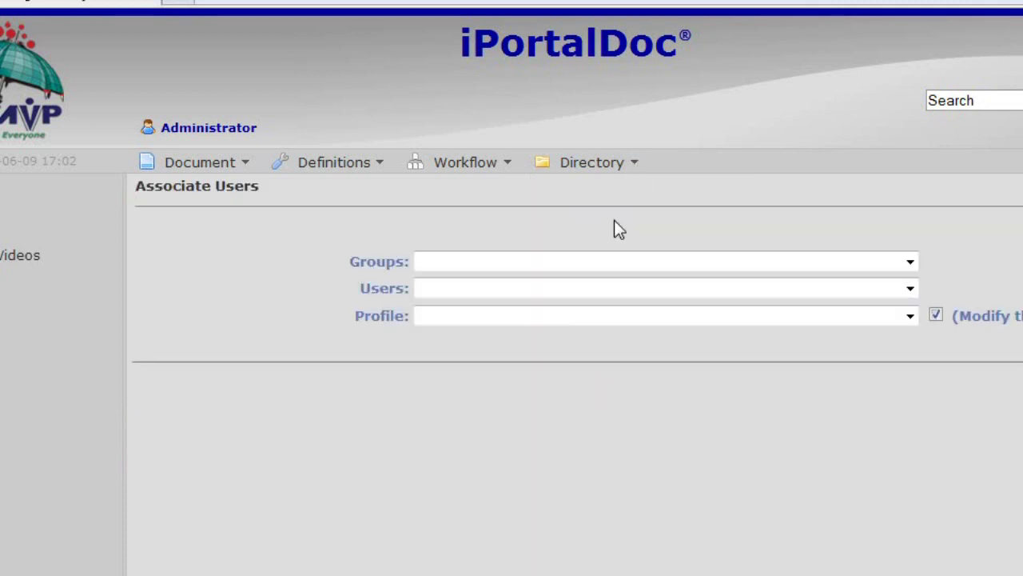
click(909, 264)
click(910, 265)
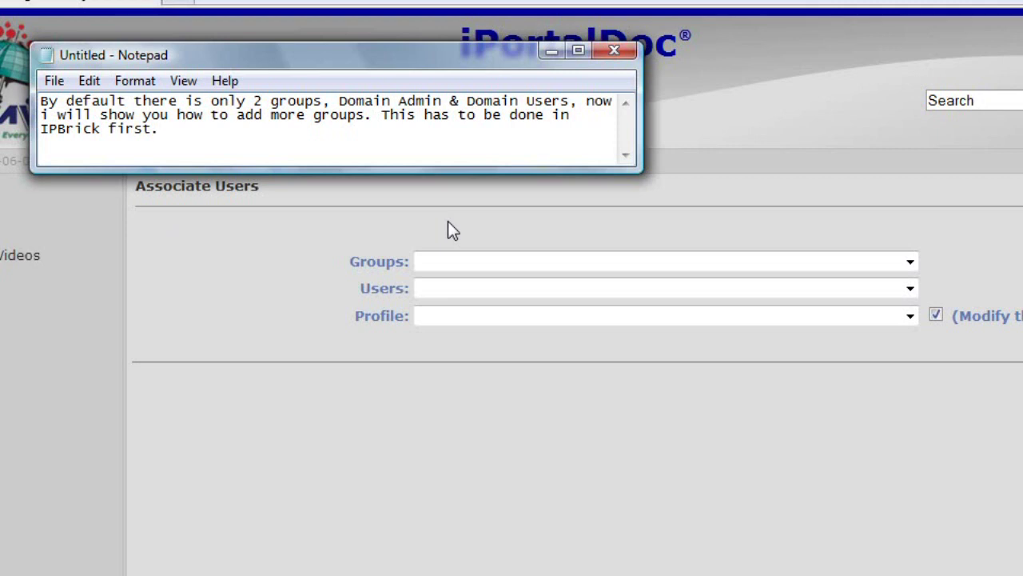
click(618, 60)
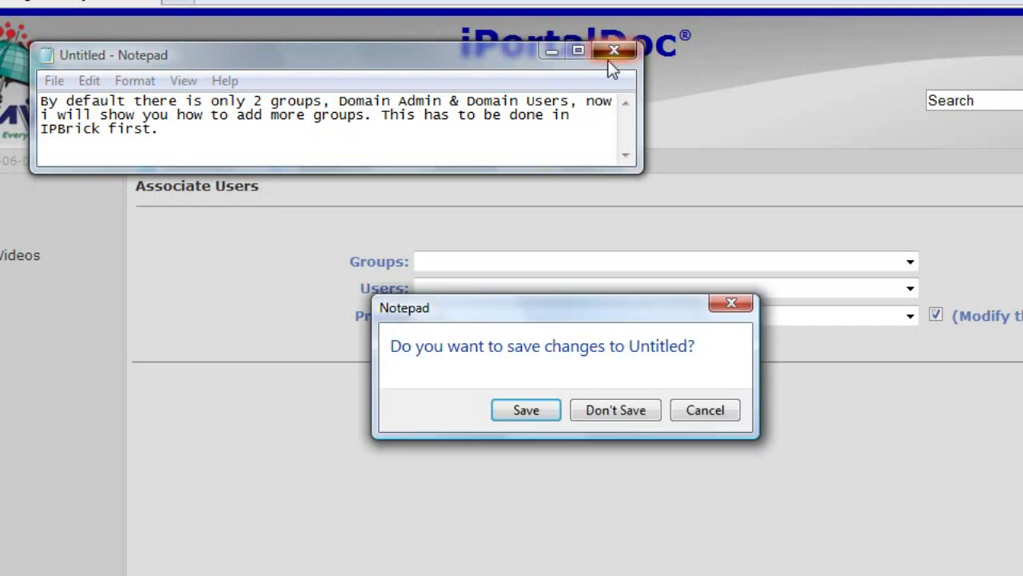
Step: Discard the Notepad note, log out of iPortalDoc, and go to ipbrick.domain.com
click(624, 411)
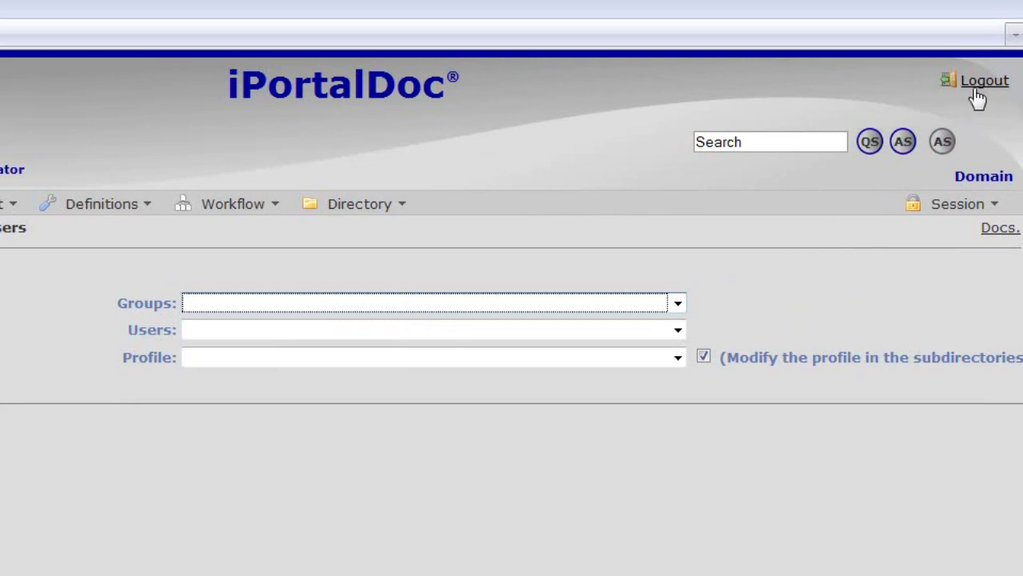
click(977, 94)
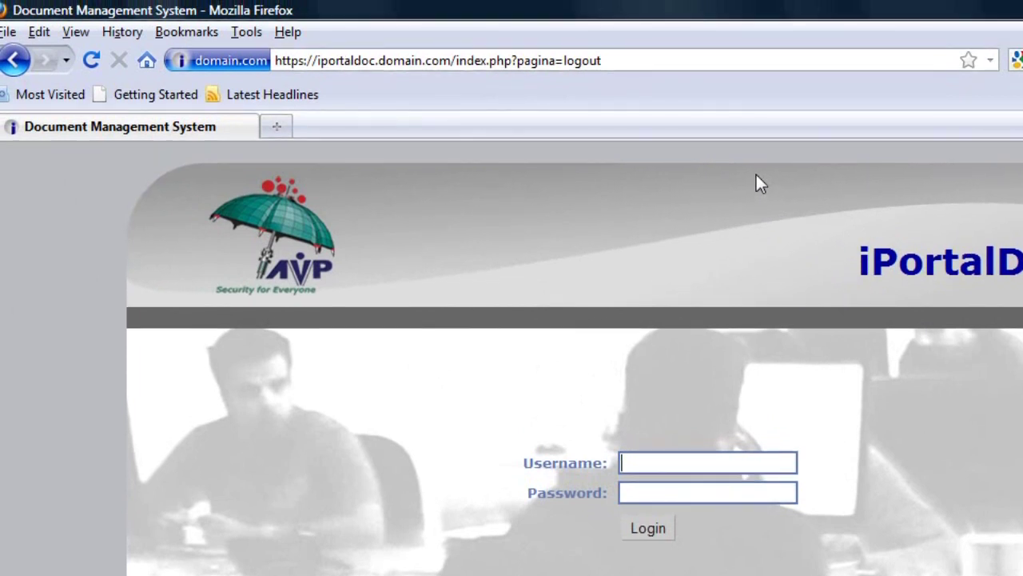
click(626, 64)
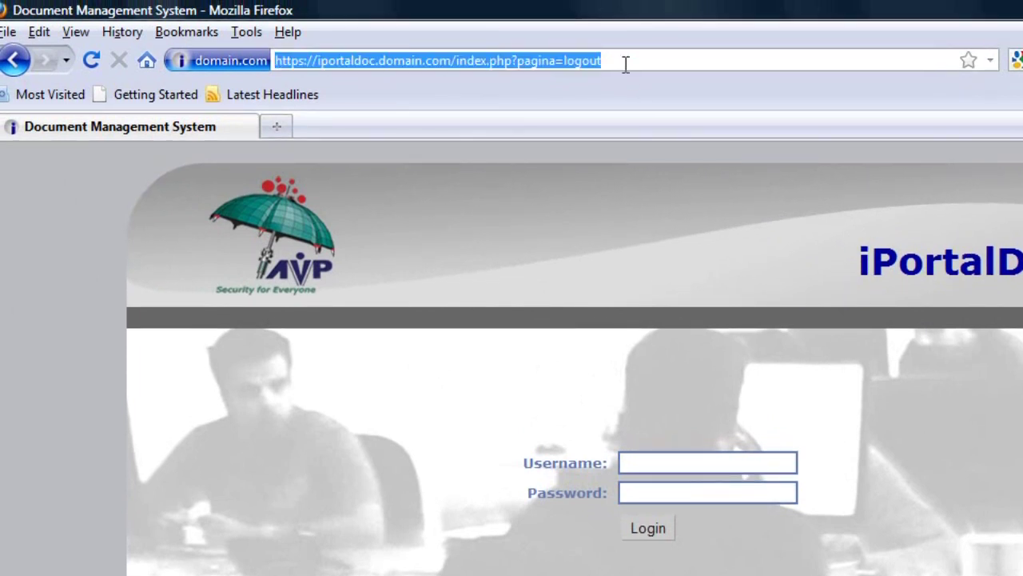
text(https://)
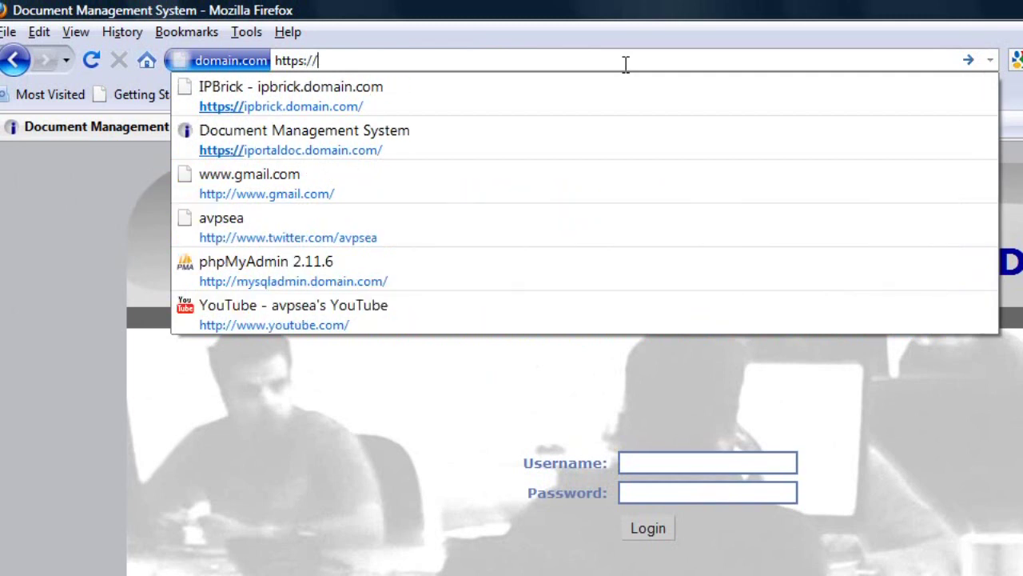
text(ip)
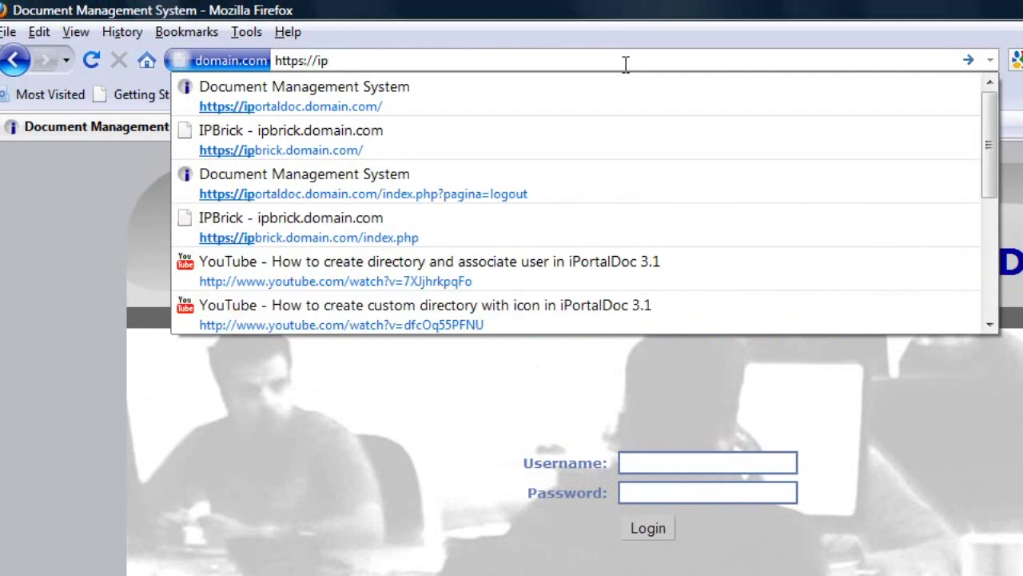
text(brick)
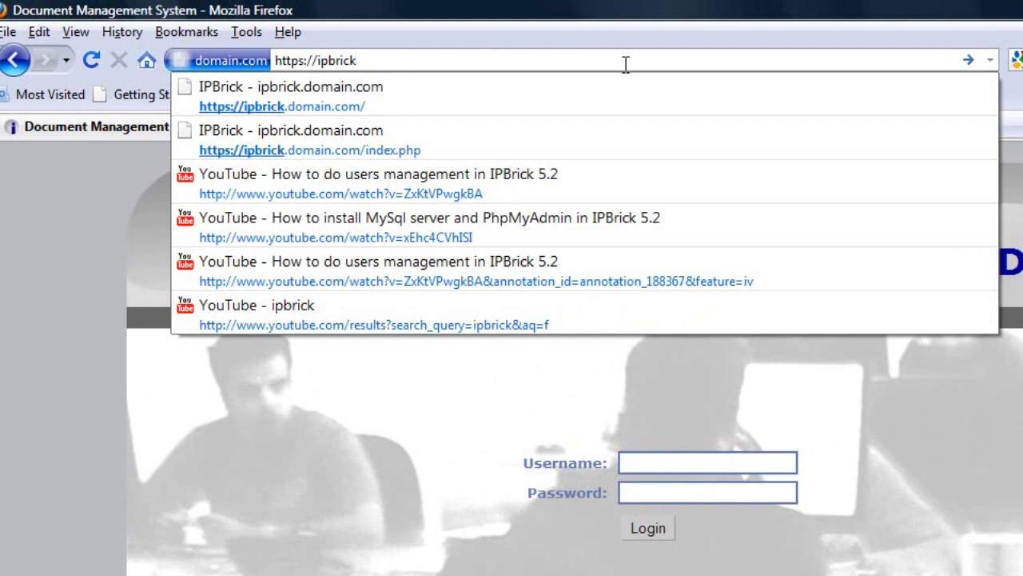
click(402, 96)
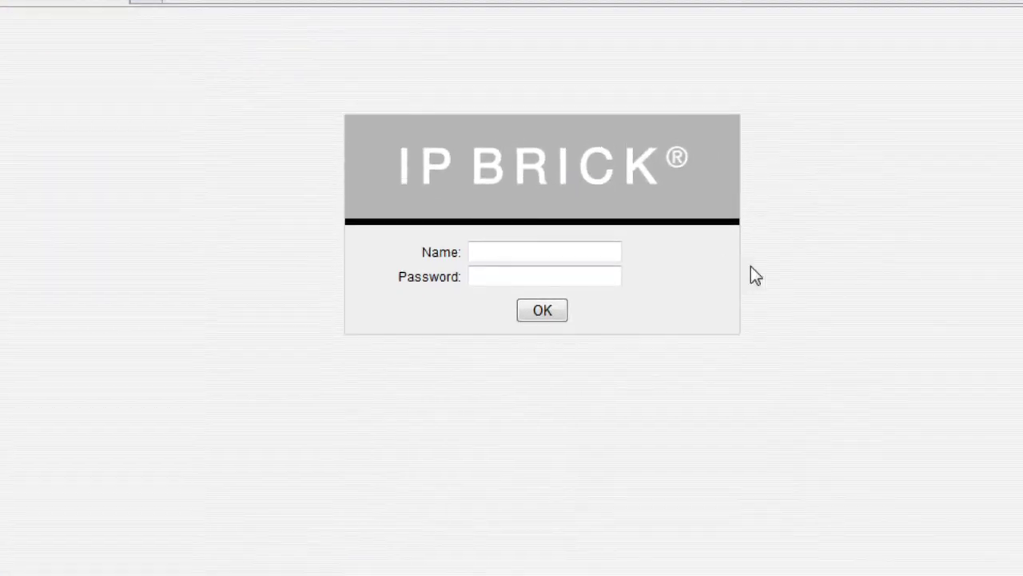
Step: Log into IPBrick as admin and open the IPBrick .I Machine Groups page
click(547, 244)
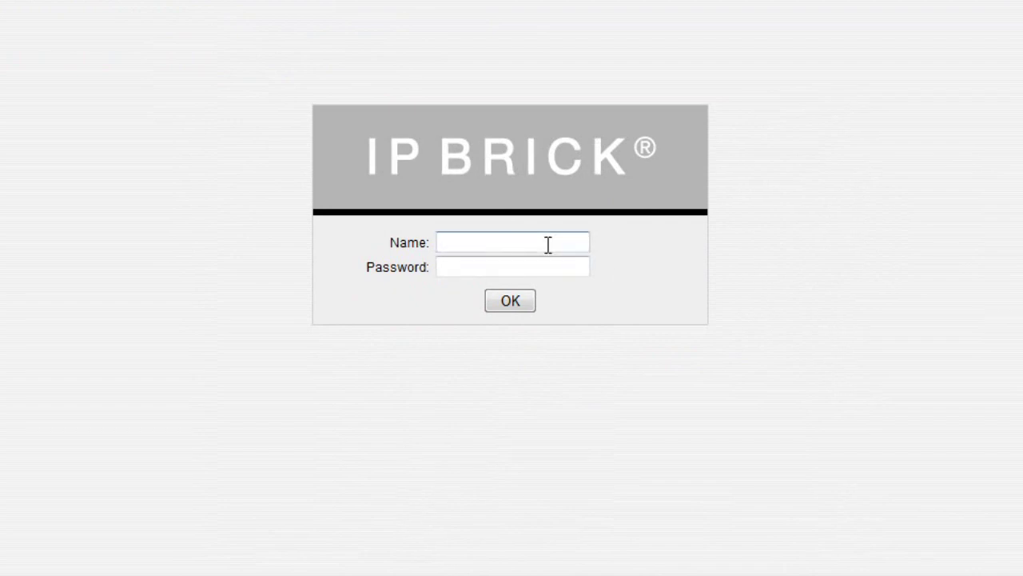
text(ad)
click(510, 282)
click(516, 268)
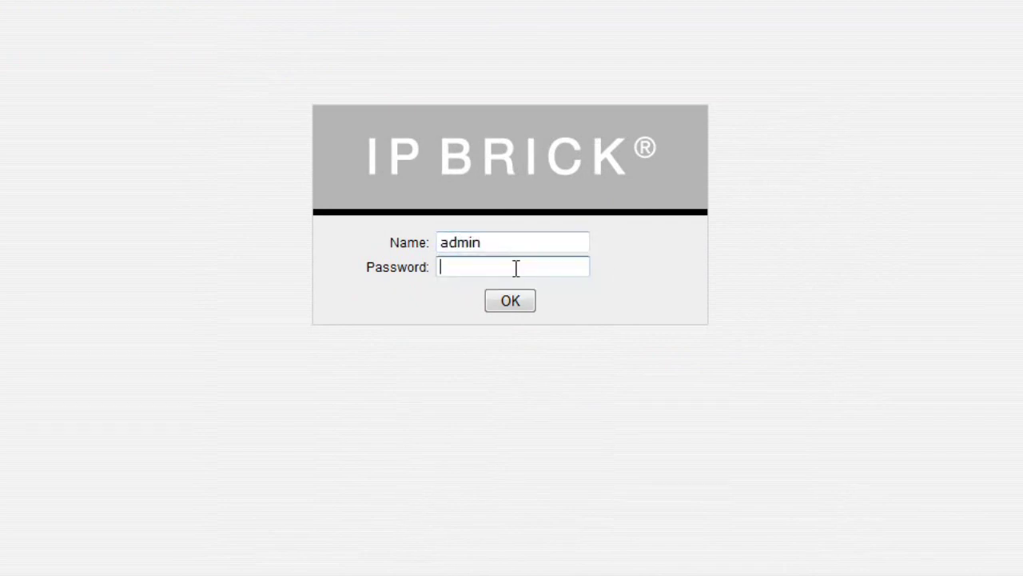
text(admin)
text(•••••)
click(516, 302)
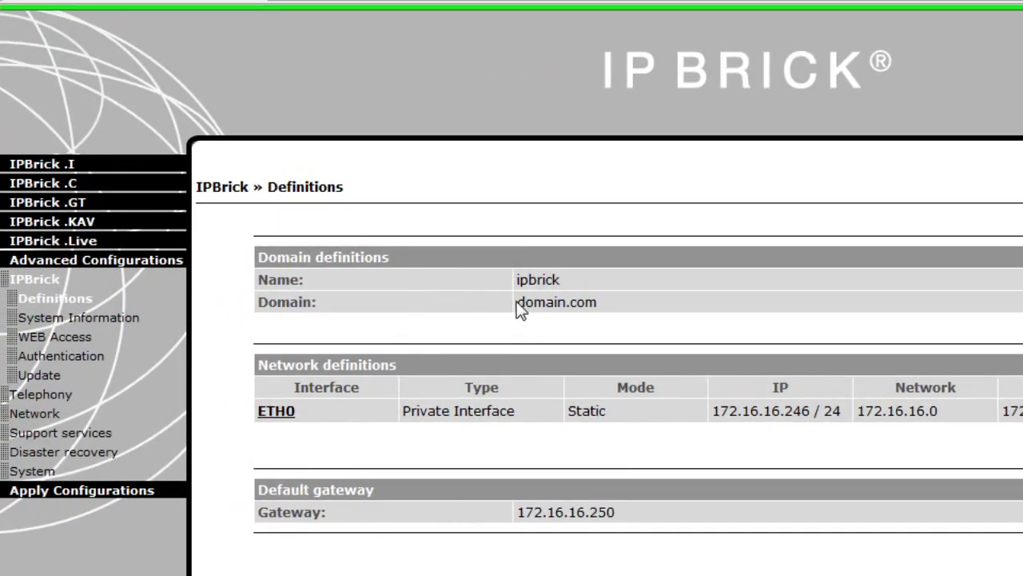
click(53, 167)
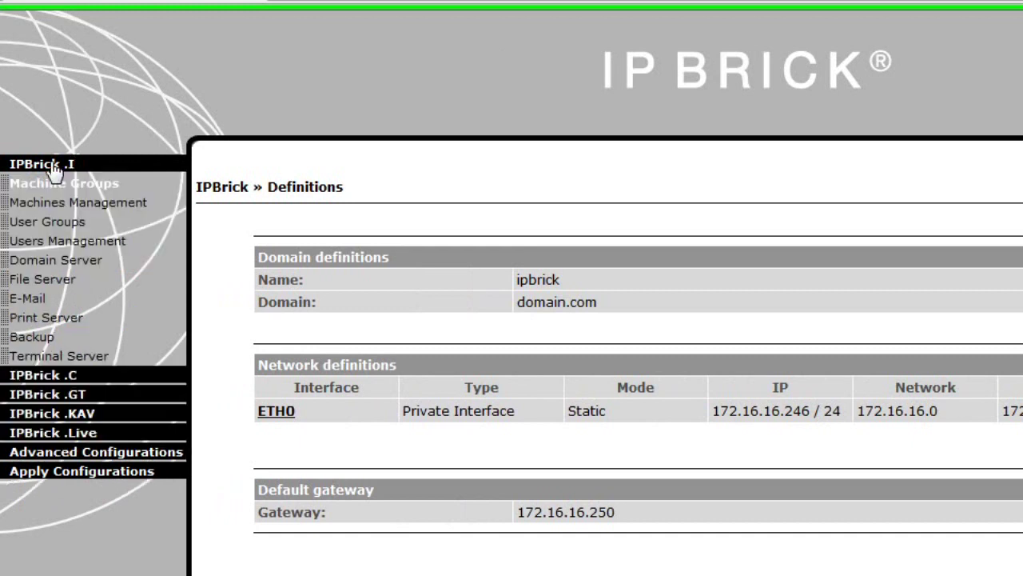
Step: Insert a new IPBrick user group named 'Accounts'
click(64, 226)
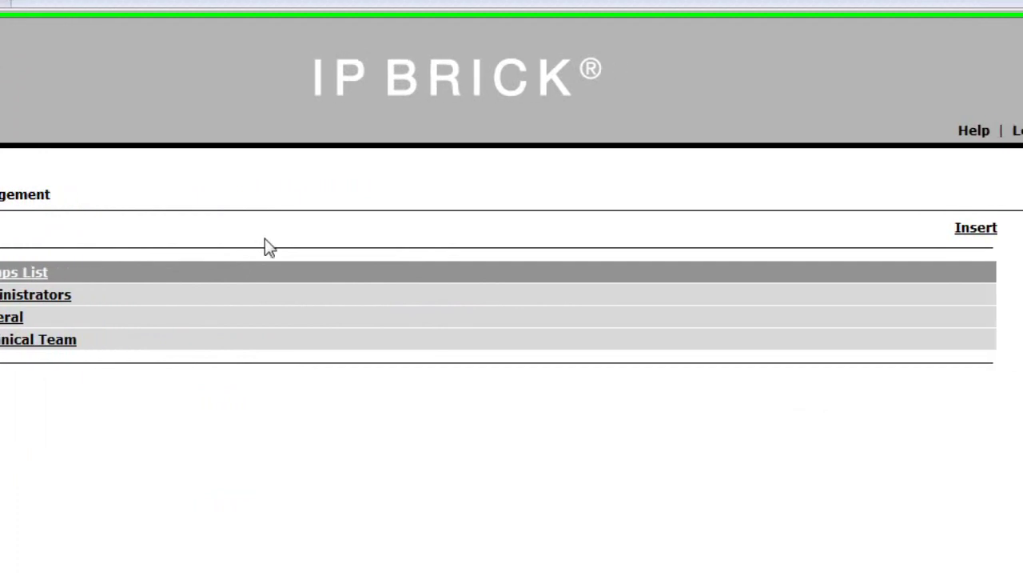
click(974, 235)
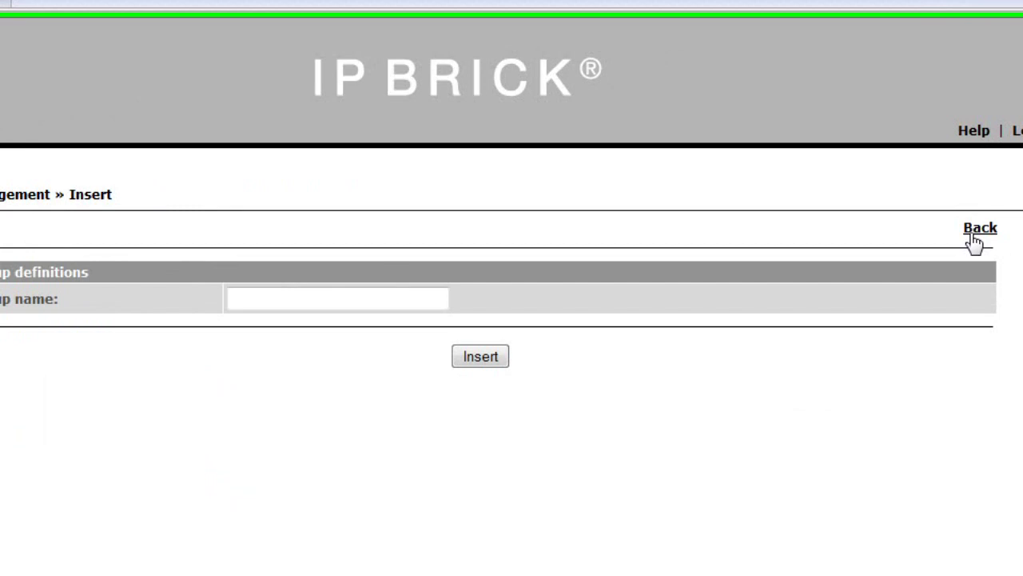
click(500, 301)
text(A)
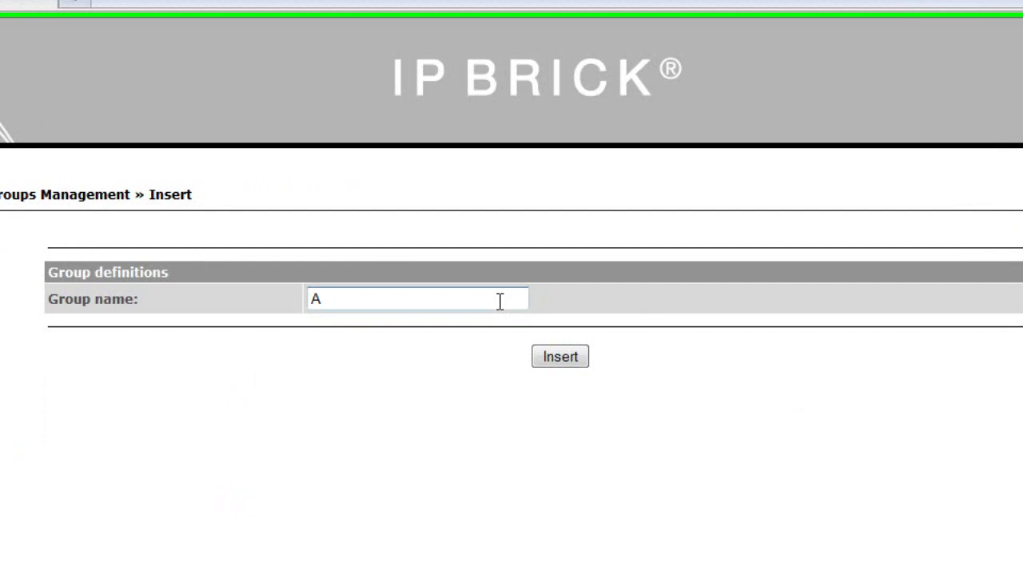
text(ccounts)
click(556, 357)
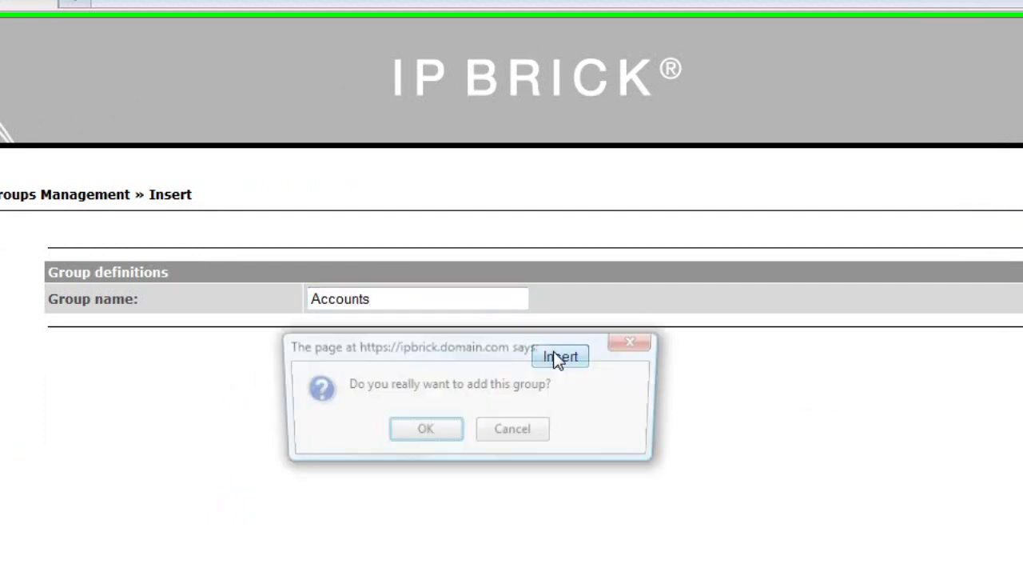
Step: Confirm the Accounts group, add three system users to it, and open Apply Configurations
click(423, 432)
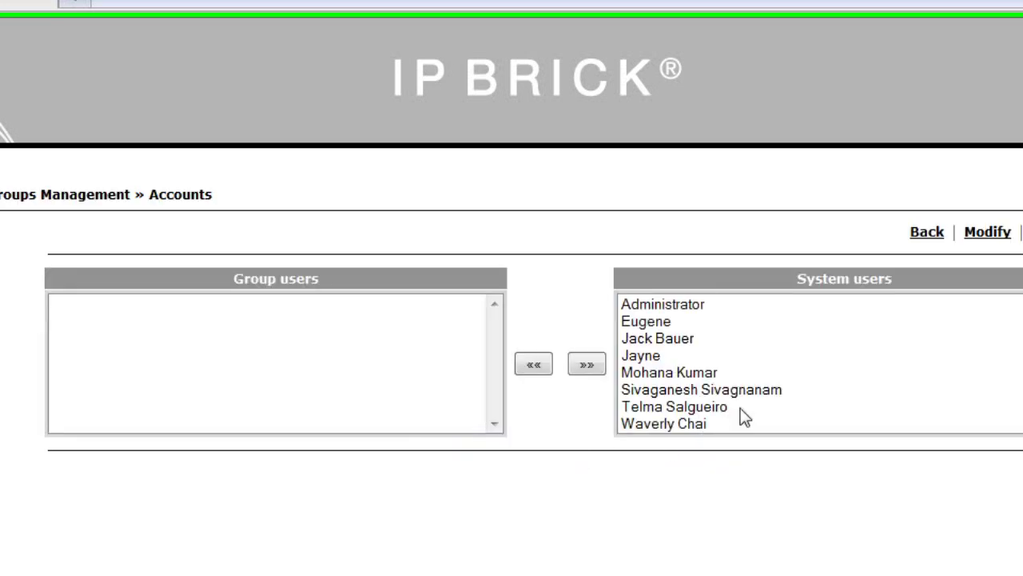
click(760, 394)
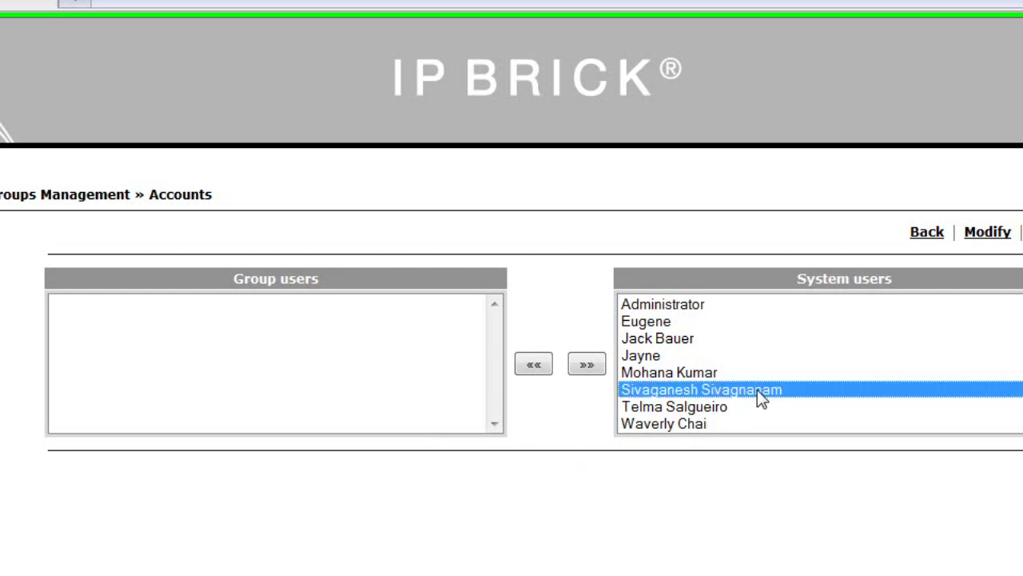
click(534, 364)
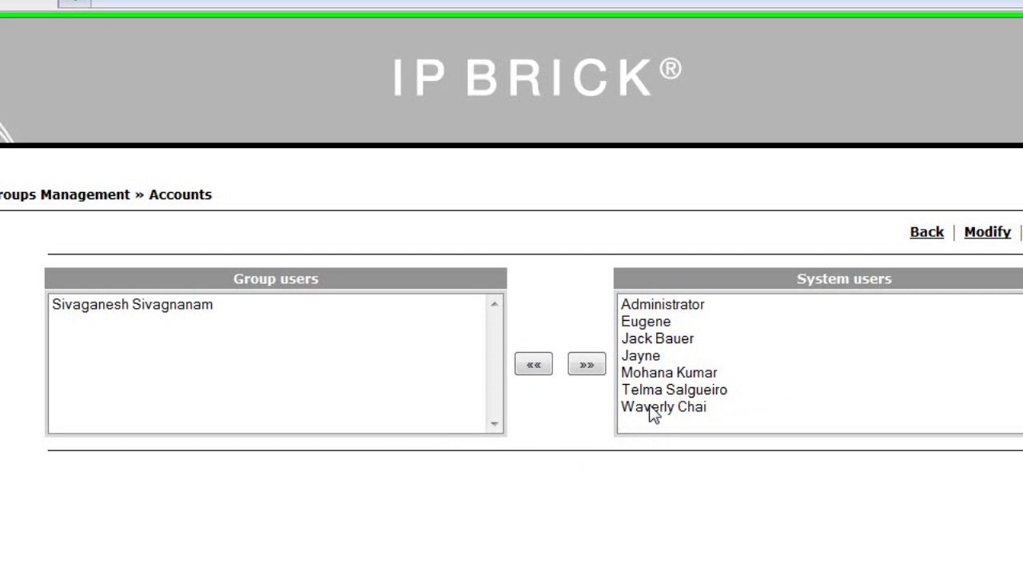
click(651, 409)
click(534, 366)
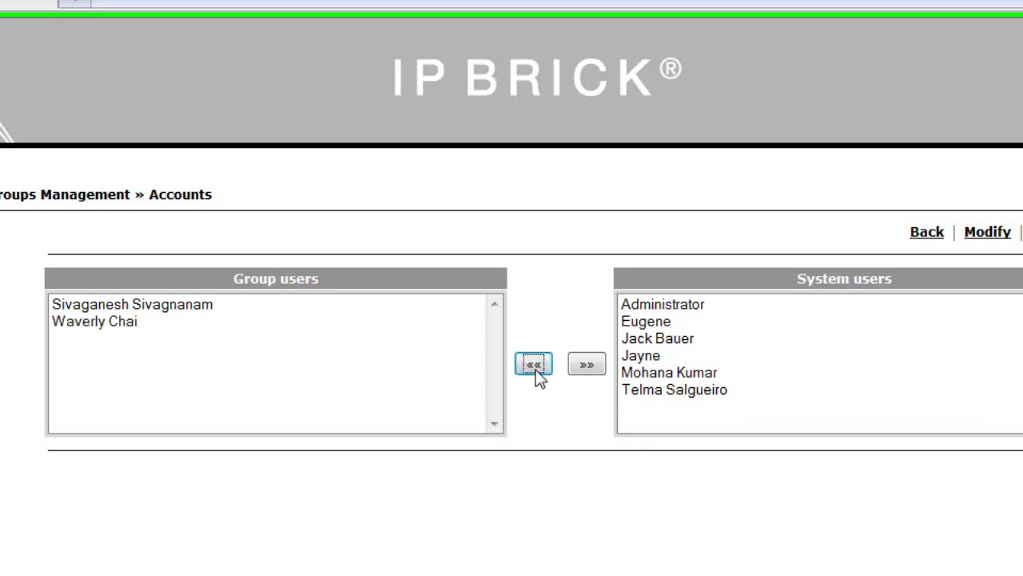
click(659, 357)
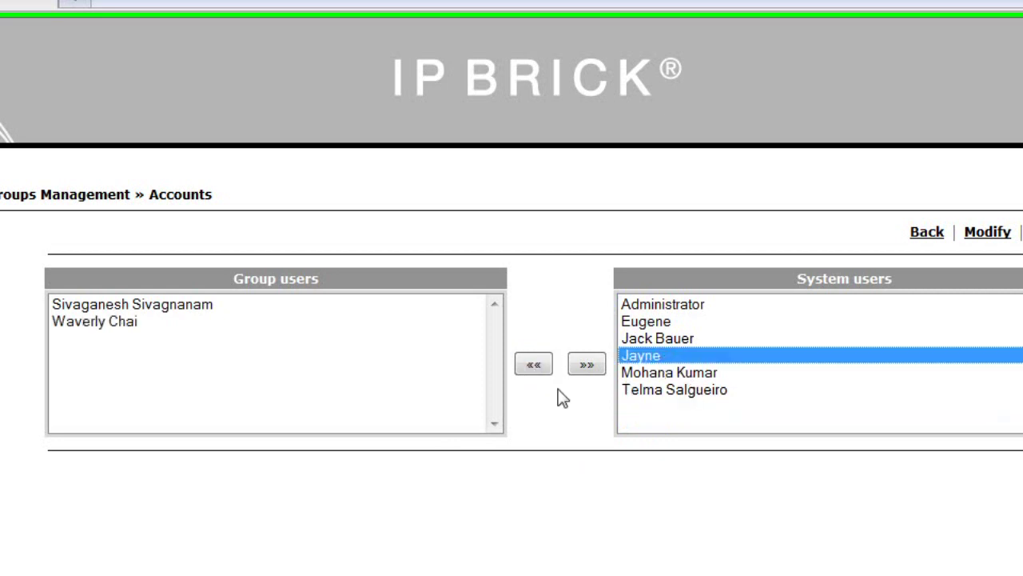
click(534, 366)
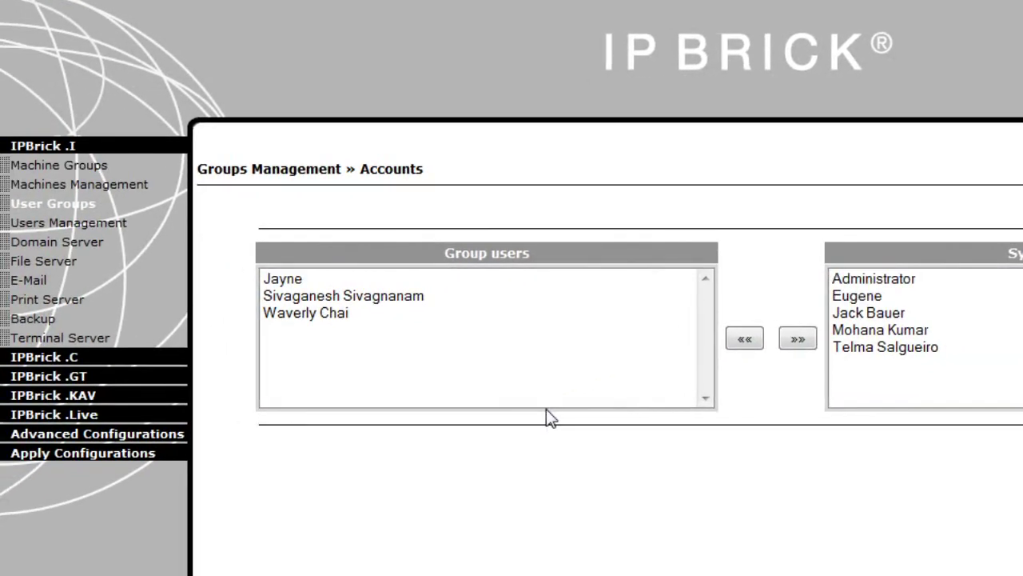
click(90, 457)
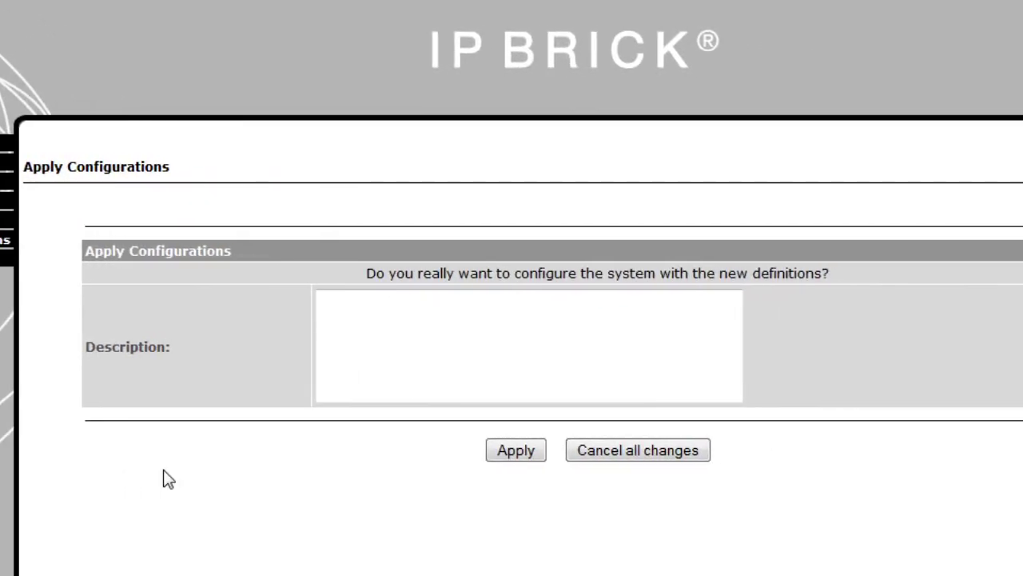
Step: Apply the configuration with description 'Added new user group - Accounts', then log out
click(344, 354)
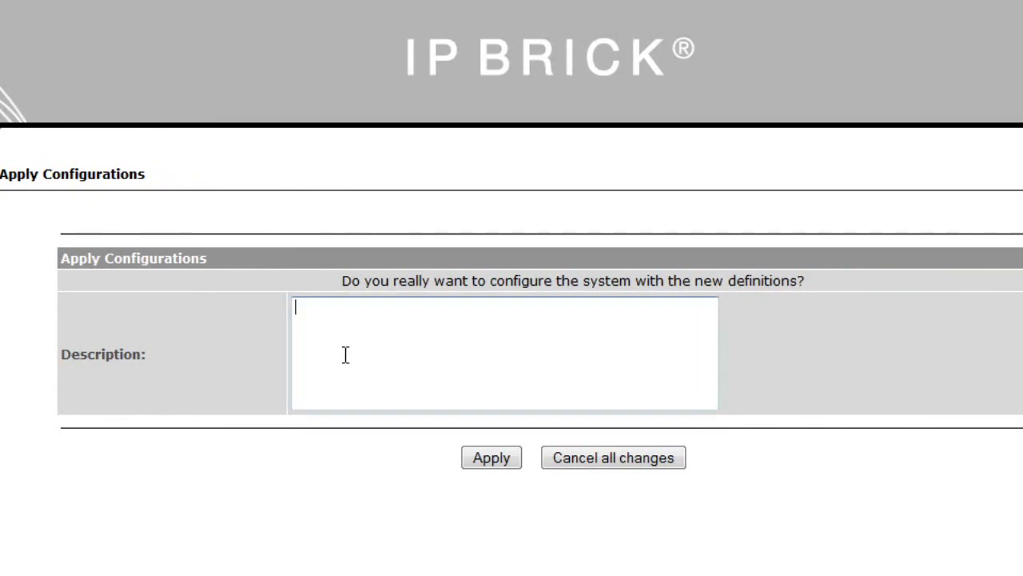
text(Added new user )
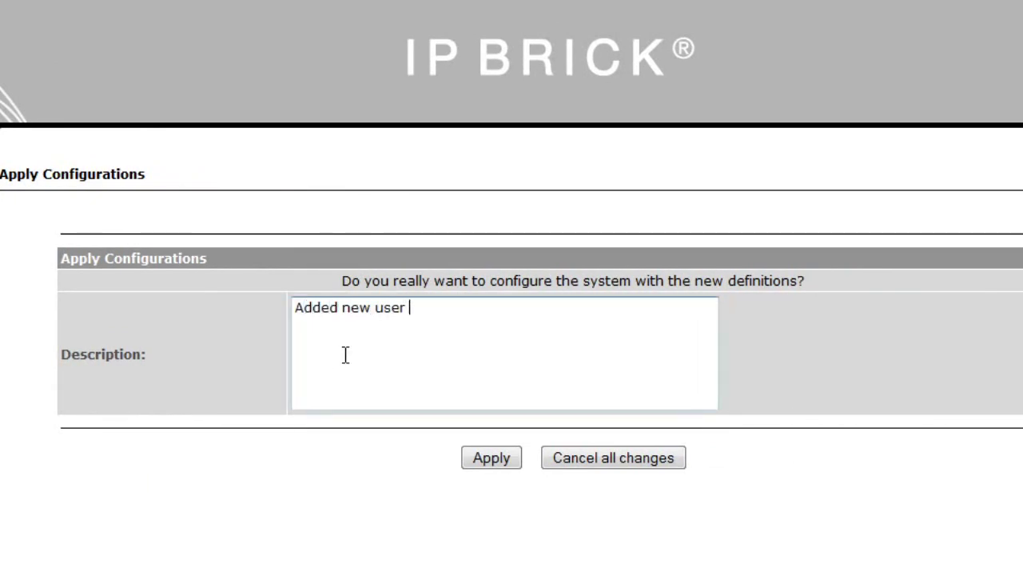
text(group - Accounts)
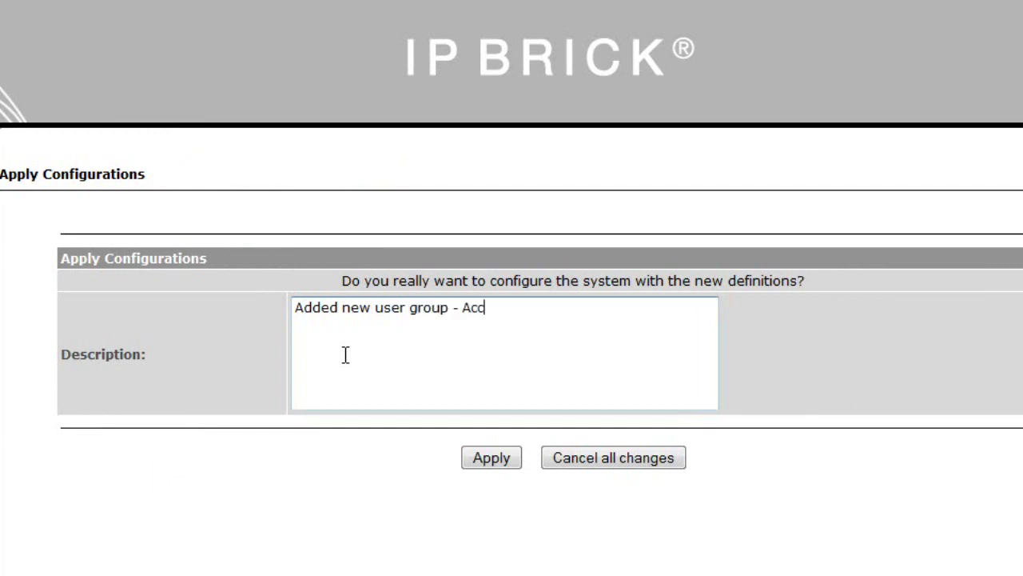
click(497, 460)
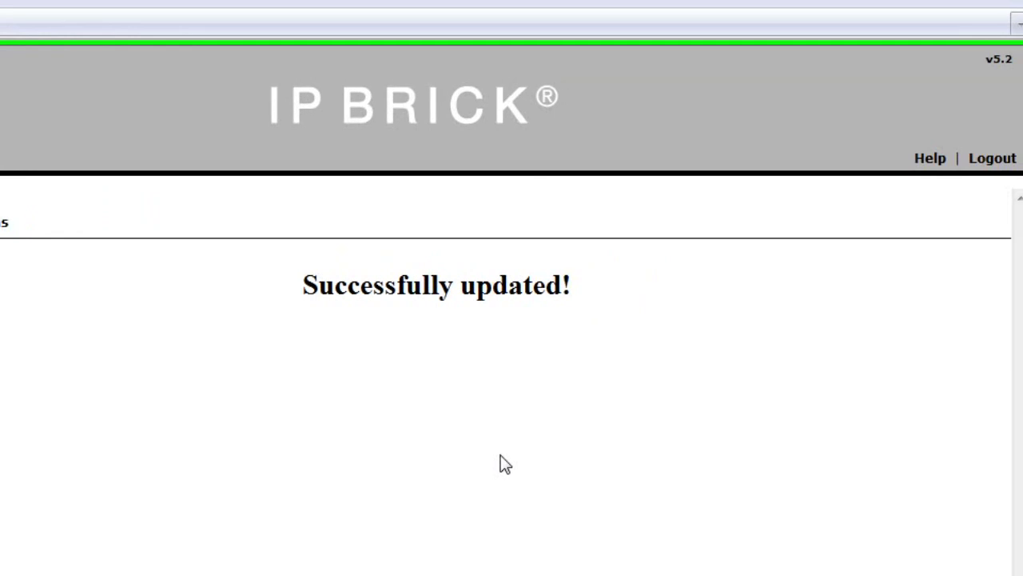
click(1006, 162)
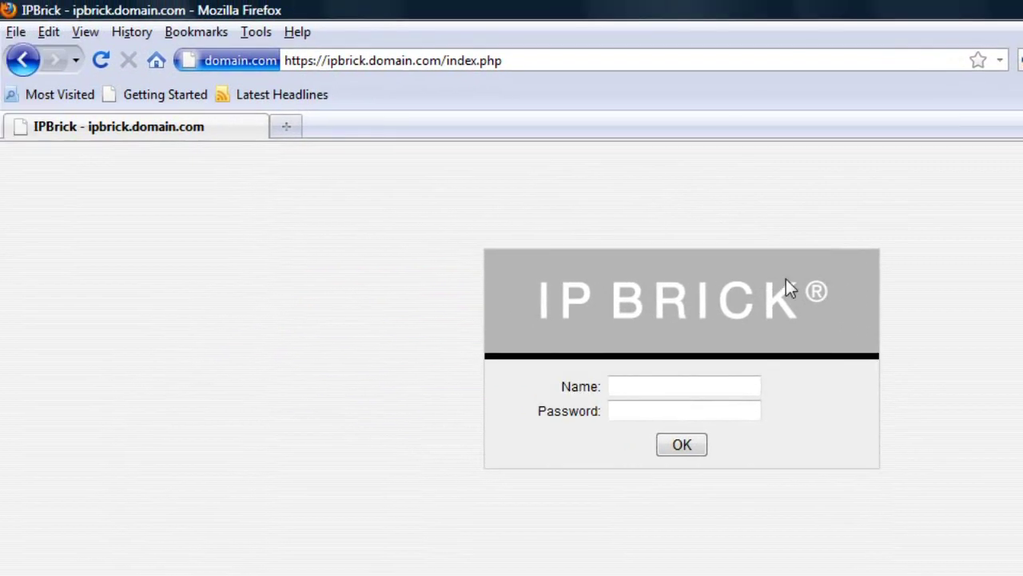
Step: Go to the Document Management System site in Firefox
click(526, 58)
text(https://)
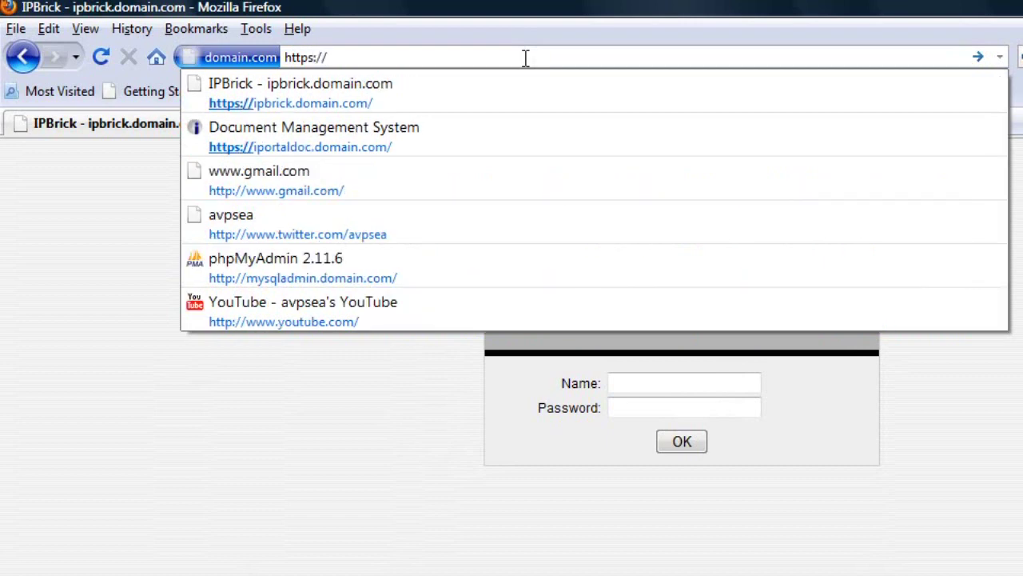
click(395, 133)
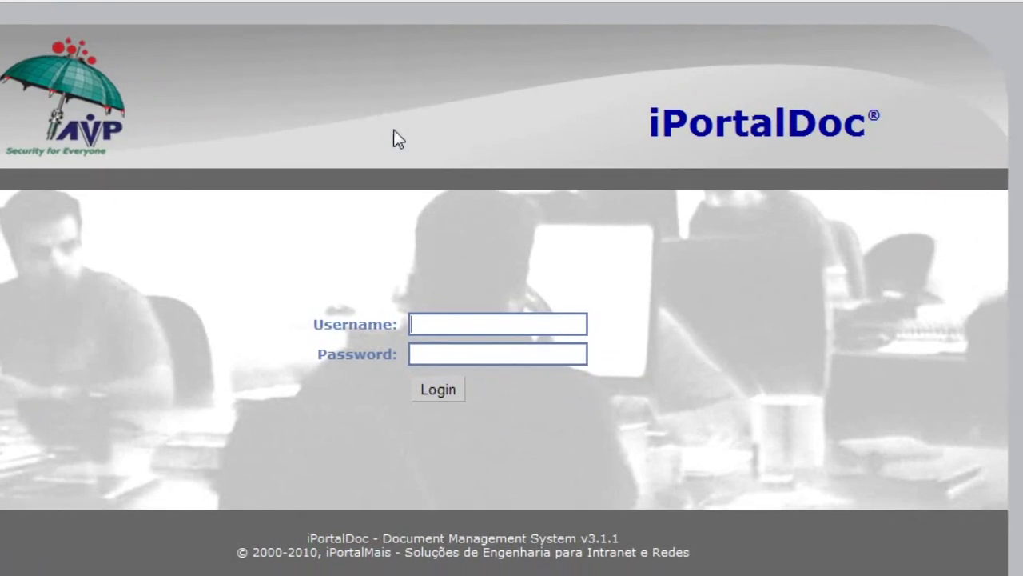
Step: Log into iPortalDoc as administrator with the account password
text(a)
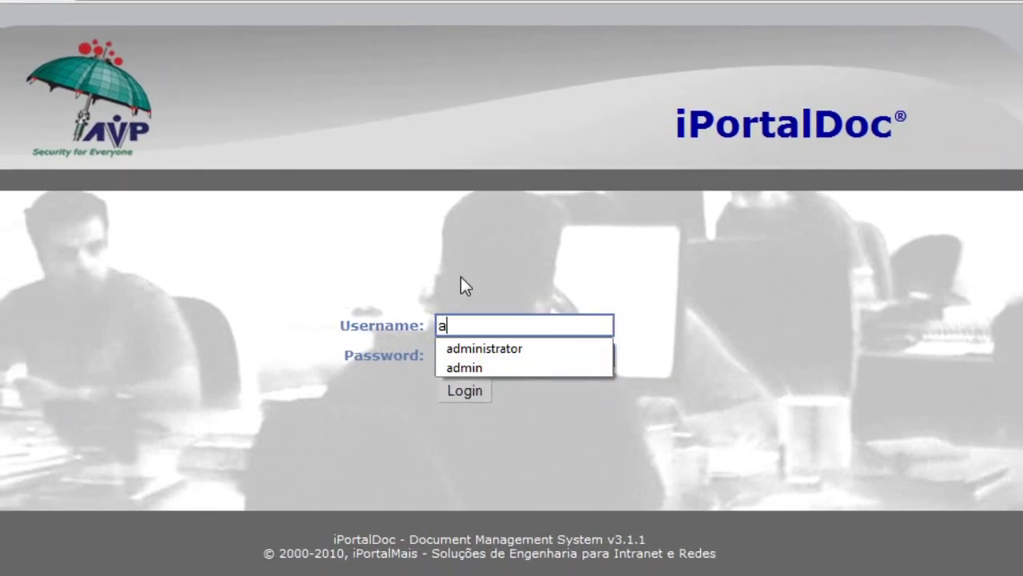
click(495, 348)
click(514, 359)
text(admin1234)
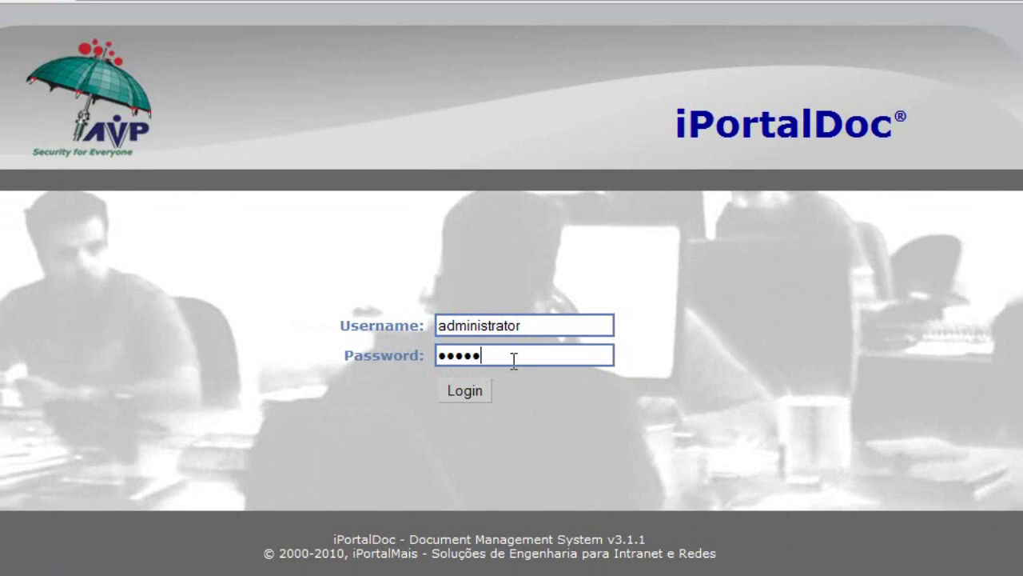
click(467, 393)
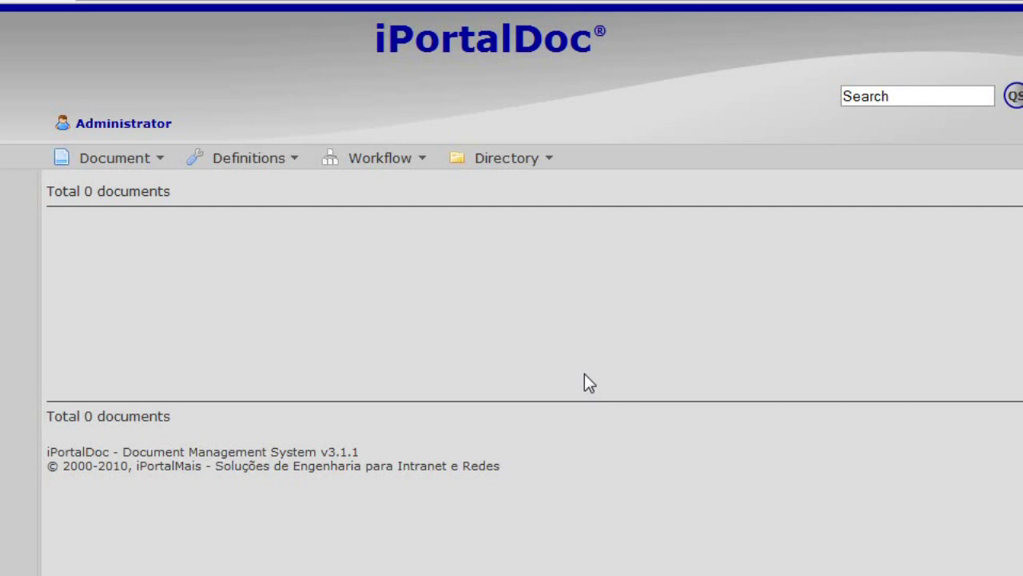
Step: In Assoc.User, associate the Accounts group with the Editor profile for all its users
click(552, 164)
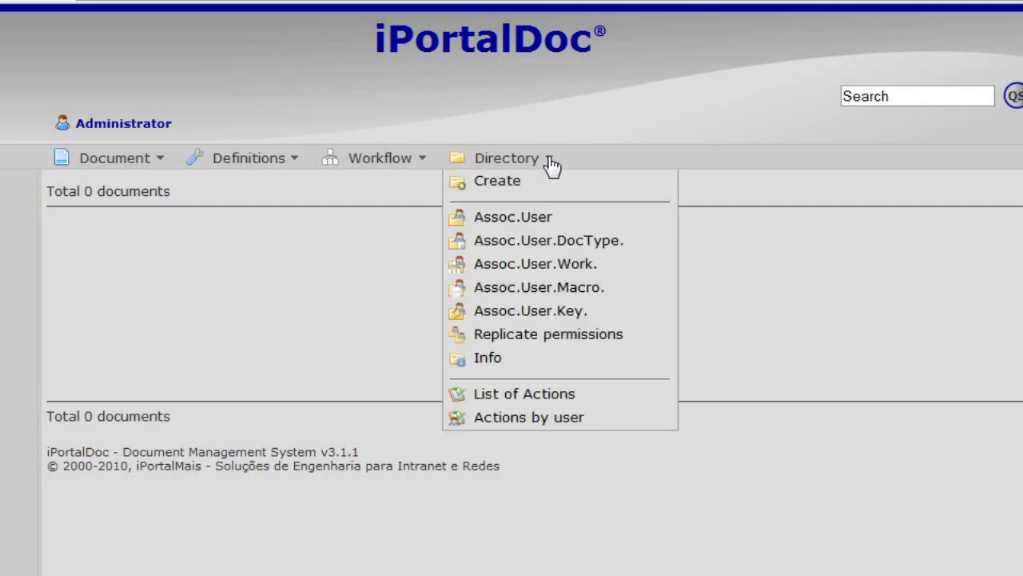
click(543, 215)
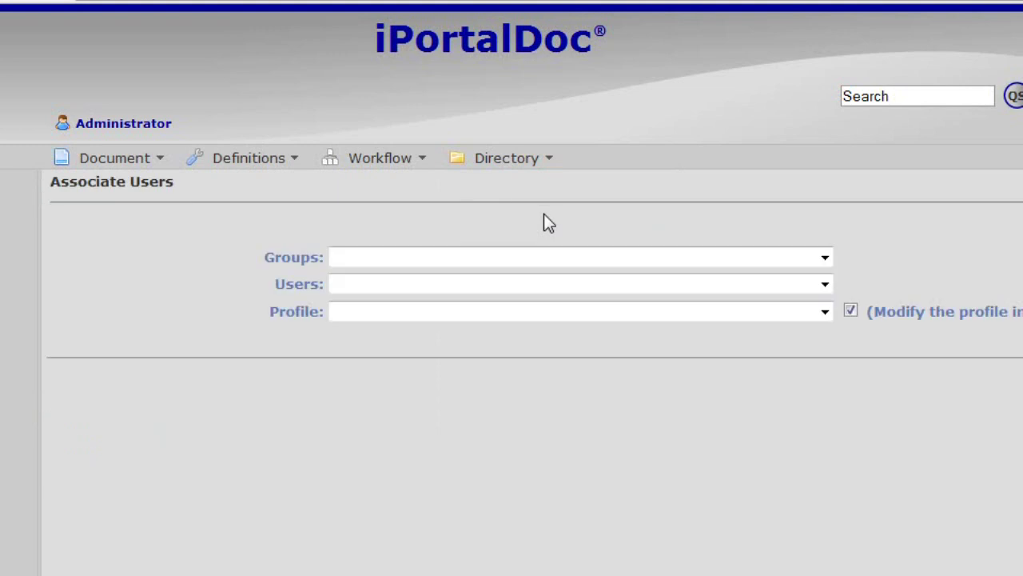
click(824, 259)
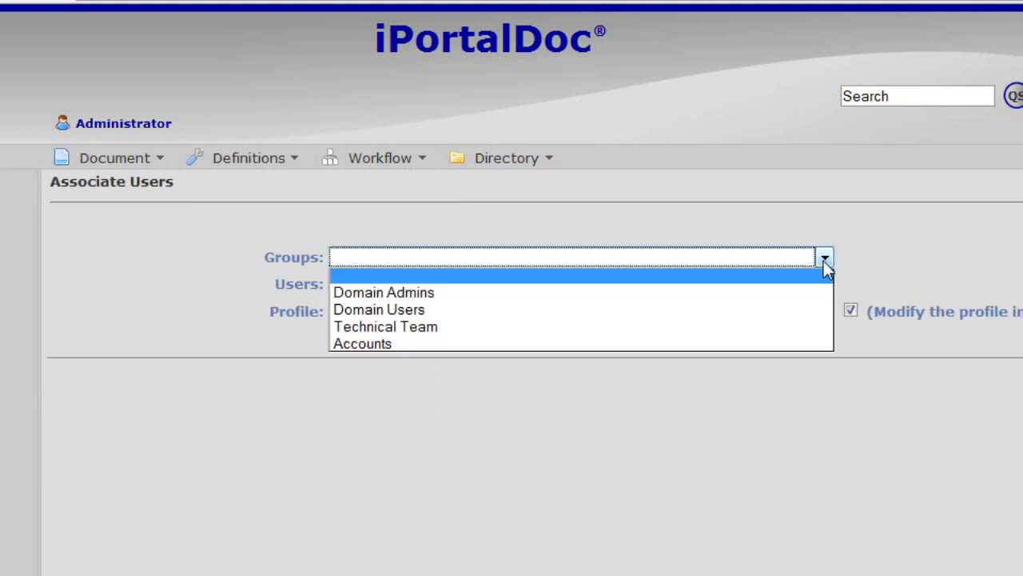
click(395, 343)
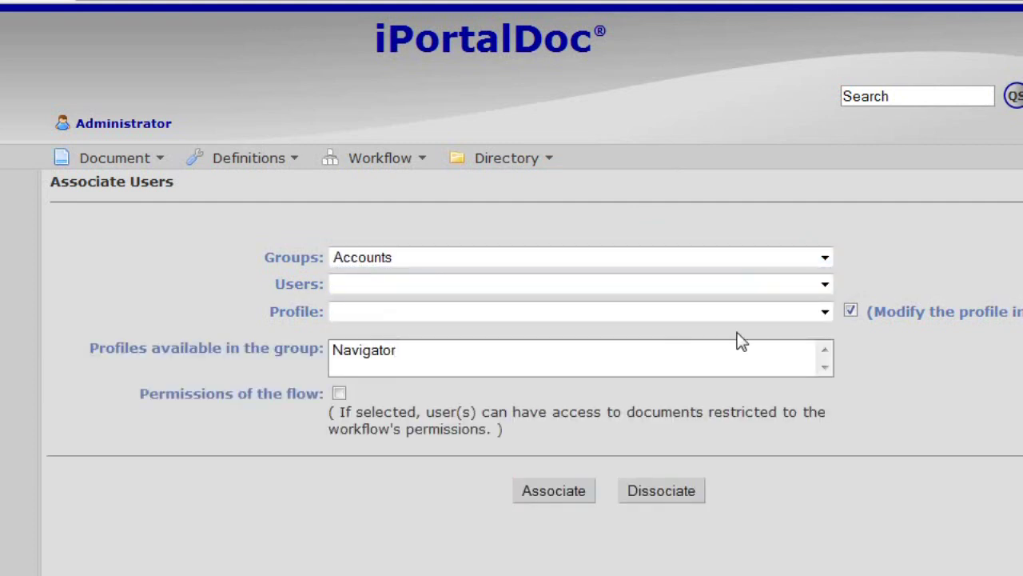
click(827, 312)
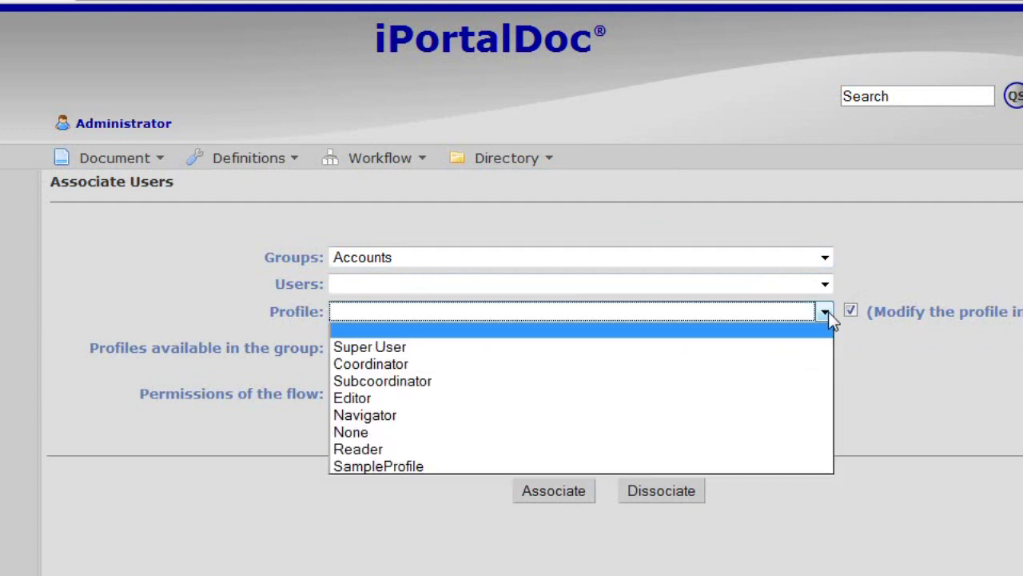
click(374, 399)
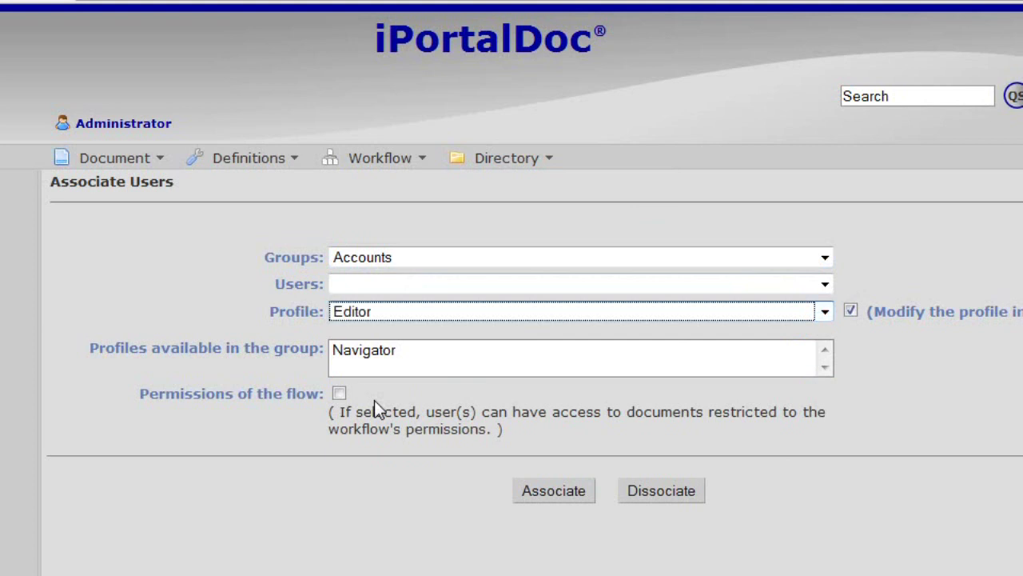
click(573, 500)
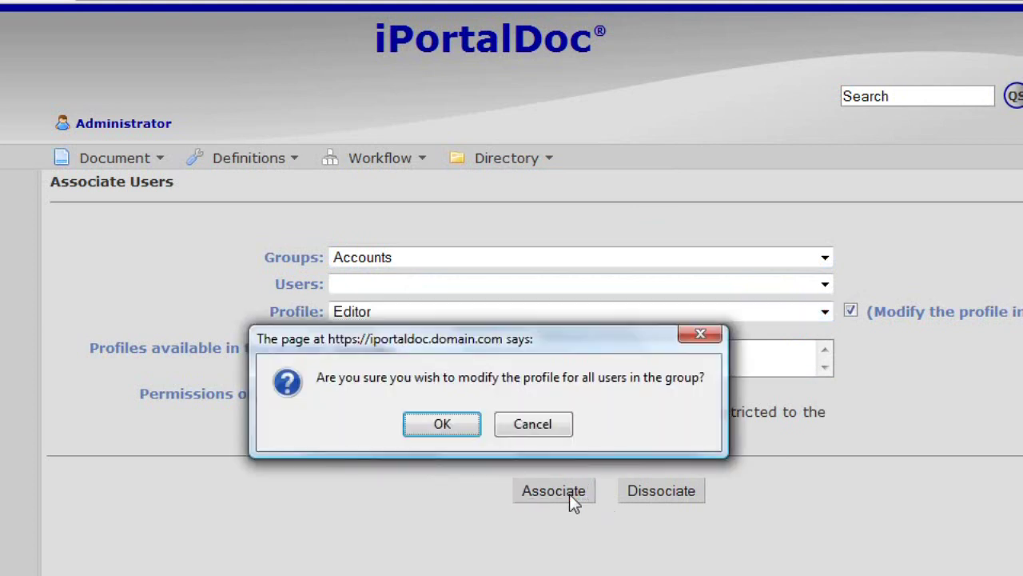
click(442, 425)
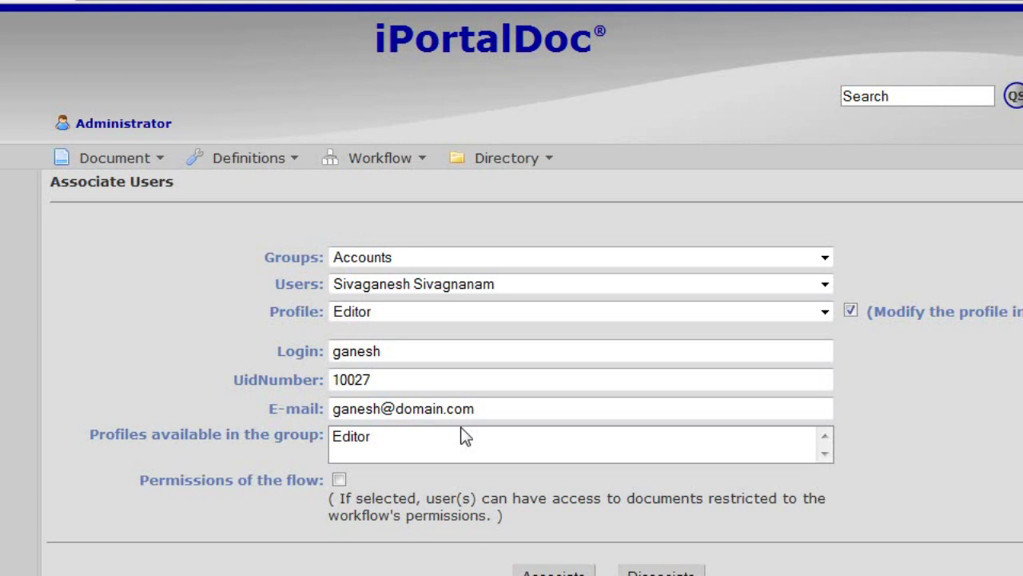
Step: Change the selected Accounts member's profile to Coordinator and confirm
scroll(466, 435, down, 1)
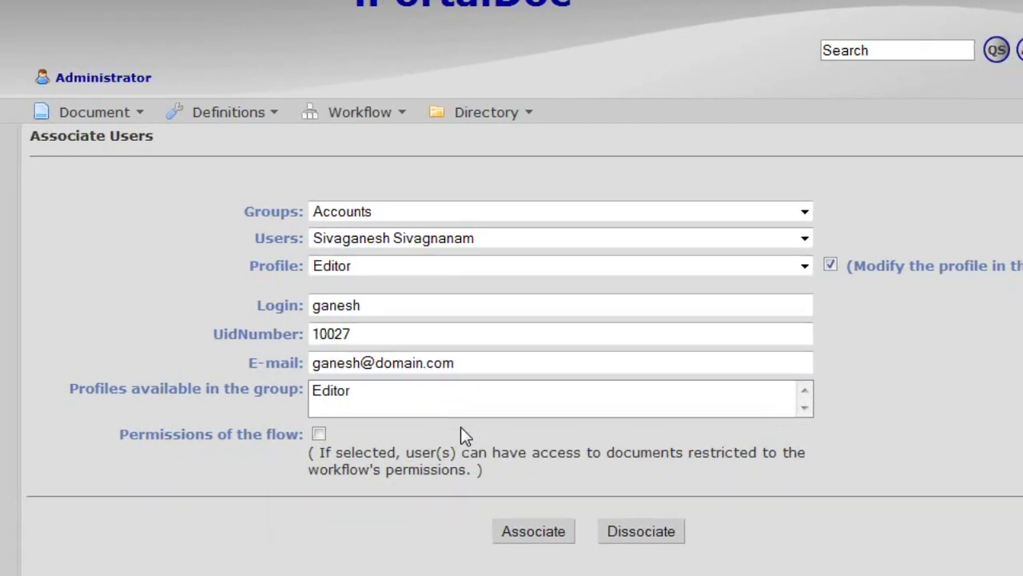
click(806, 267)
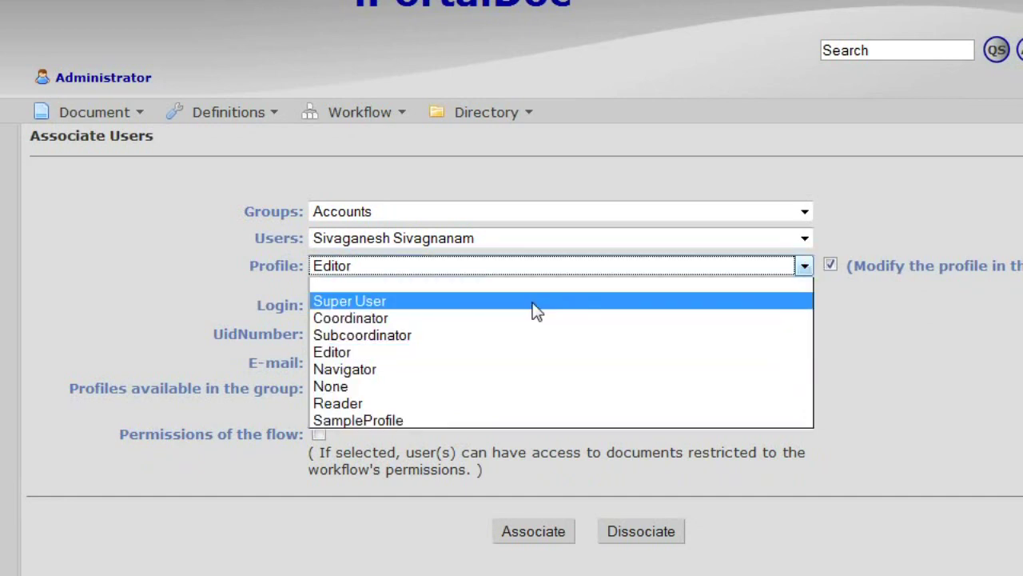
click(447, 317)
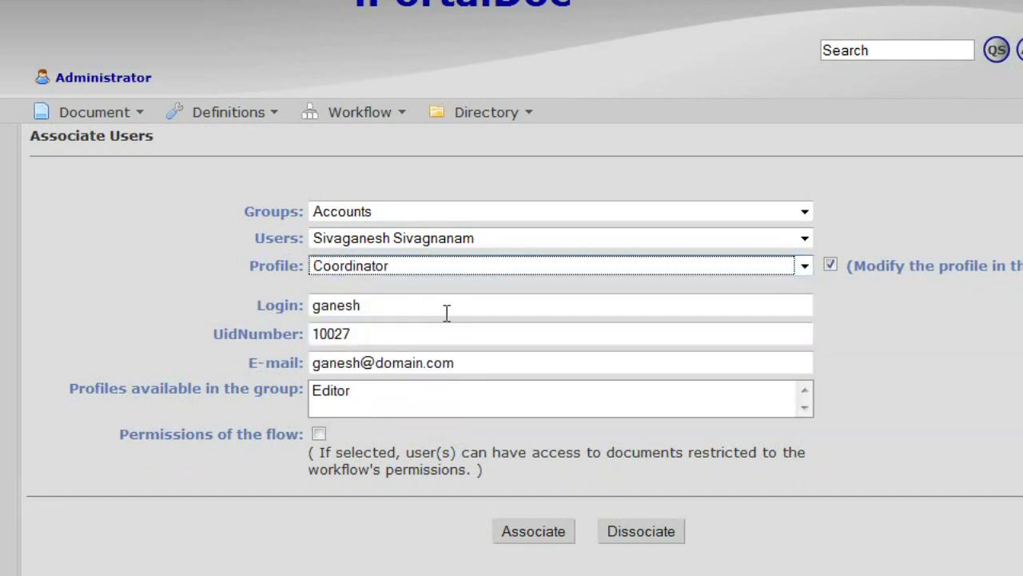
click(536, 530)
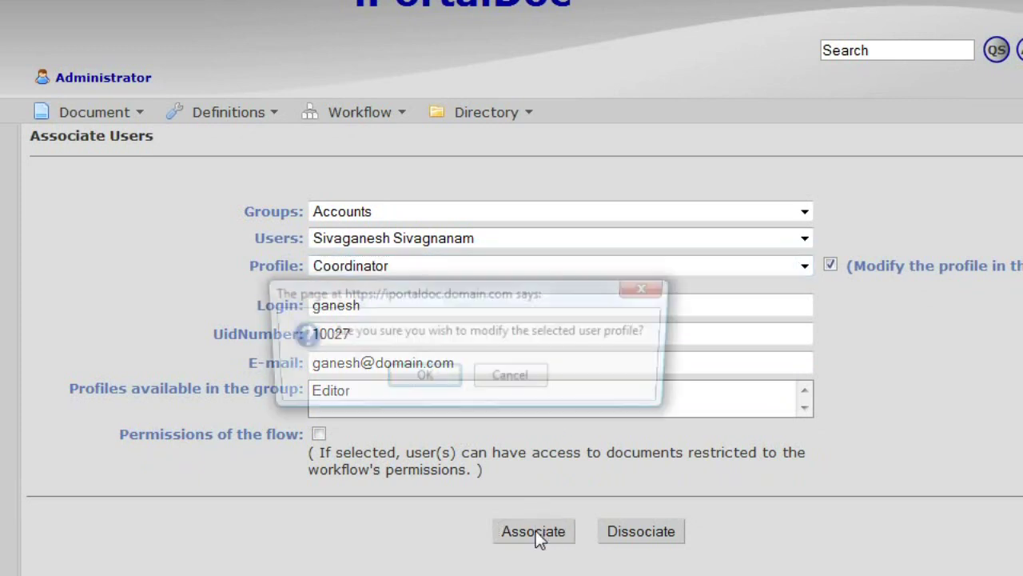
click(441, 383)
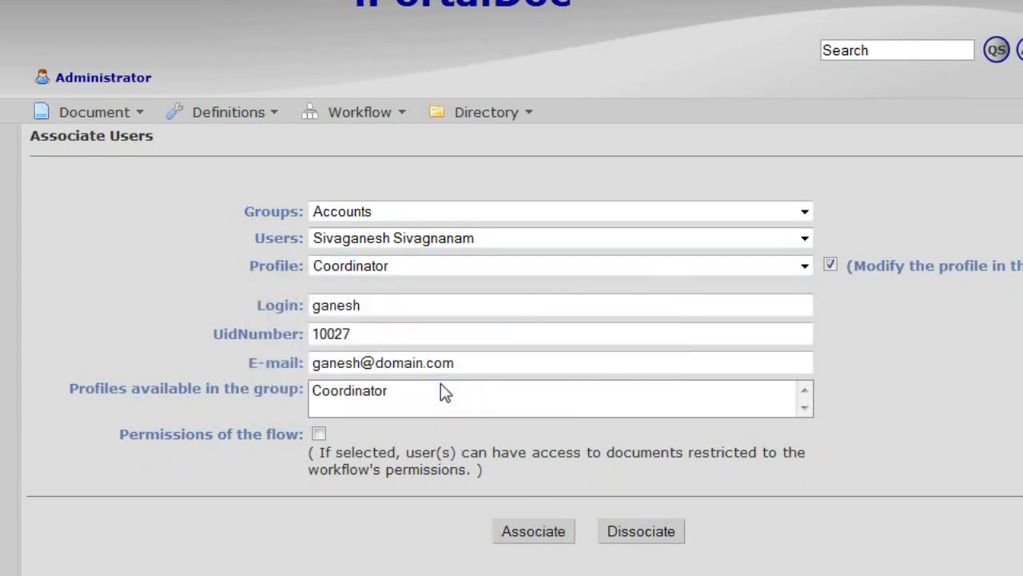